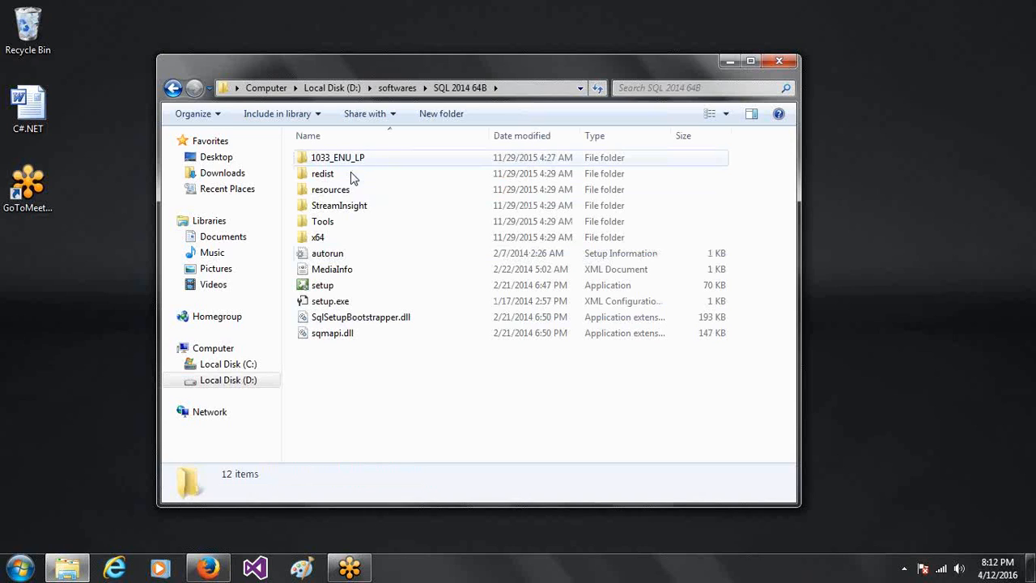
- Select setup.exe in the SQL 2014 64B folder and bring up its context menu
left_click(315, 290)
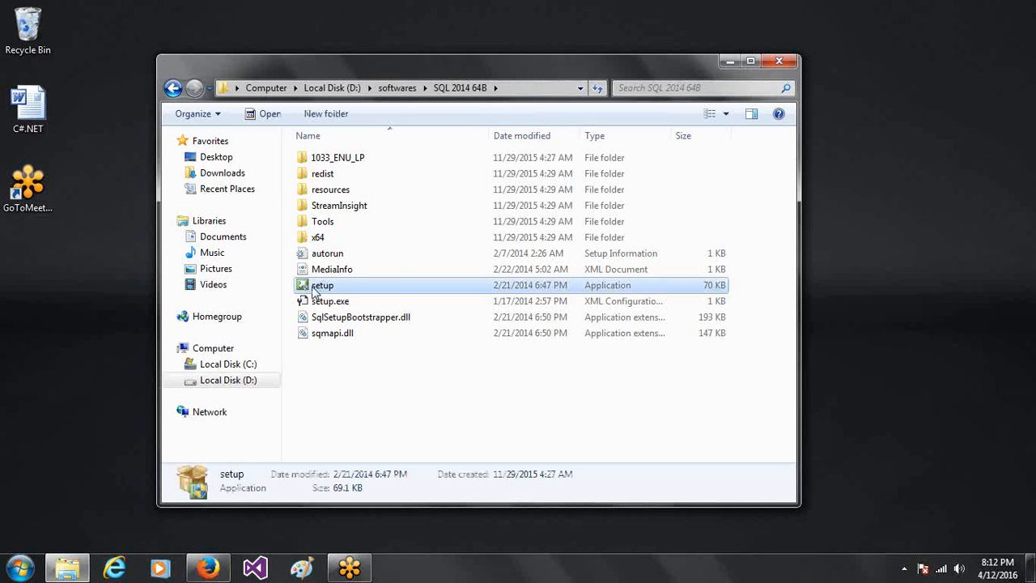
right_click(314, 287)
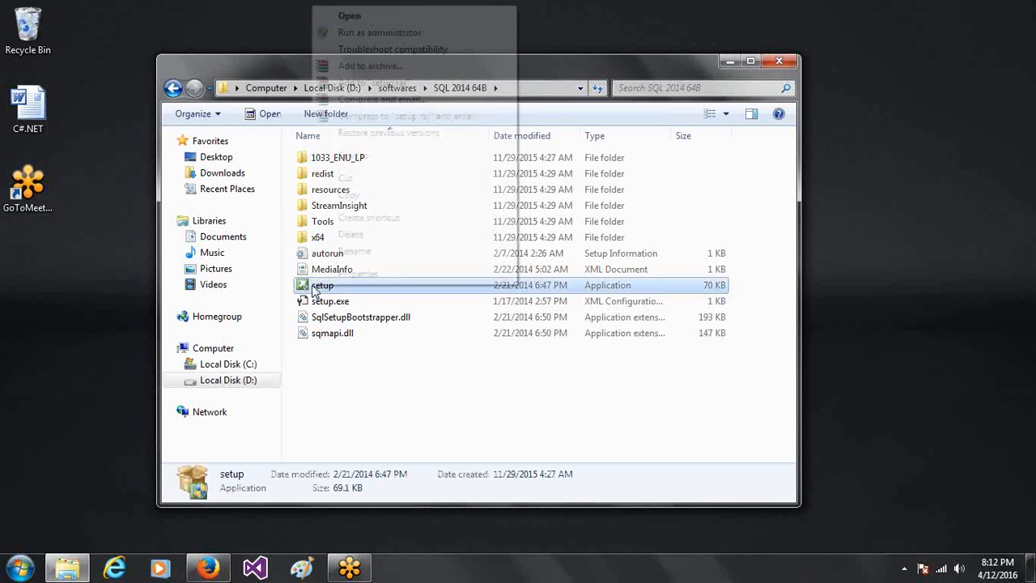
- Run setup as administrator to open the SQL Server Installation Center
left_click(377, 34)
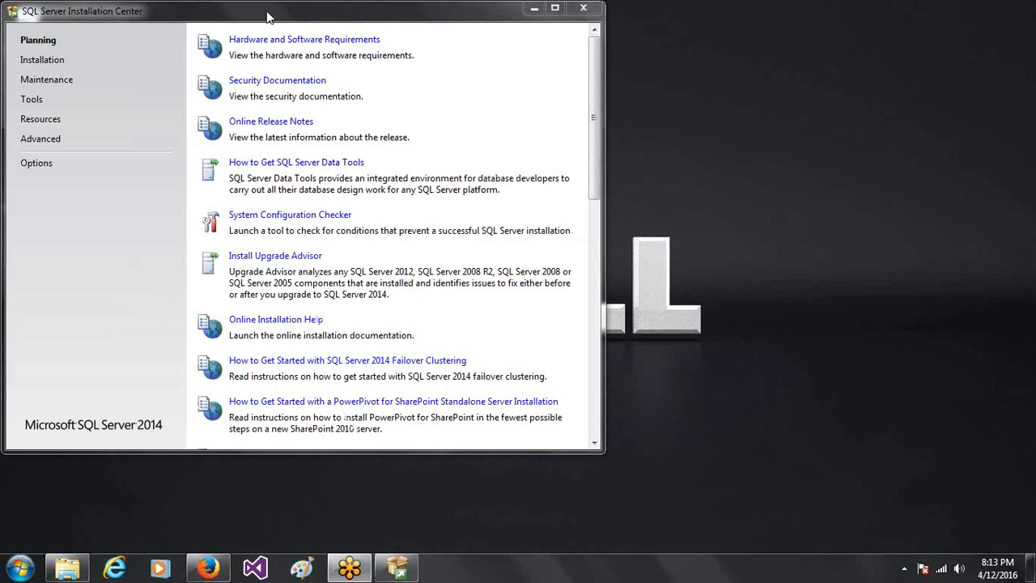
- Start a new SQL Server stand-alone installation from the Installation page
left_click_drag(270, 14, 396, 35)
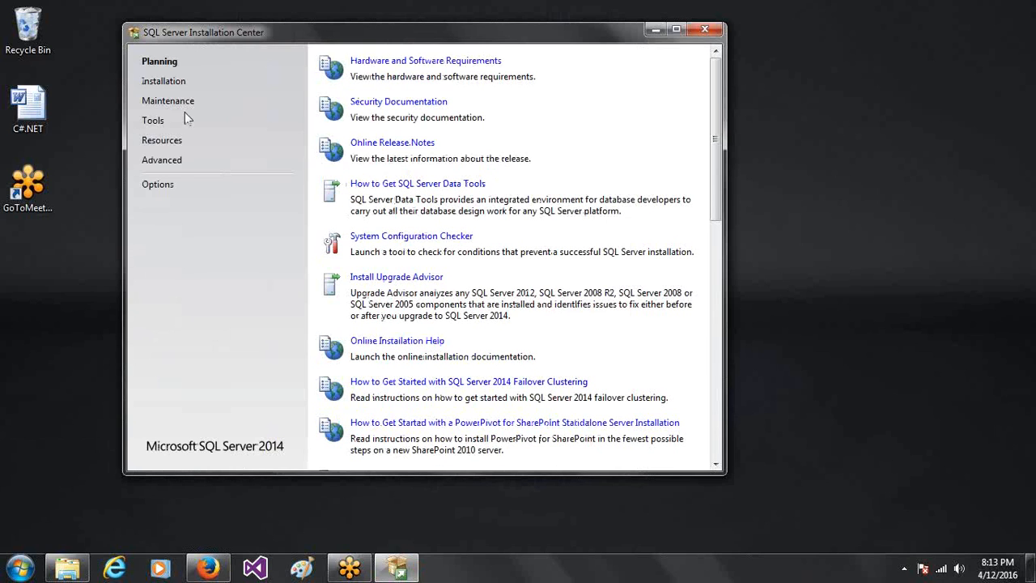
left_click(168, 82)
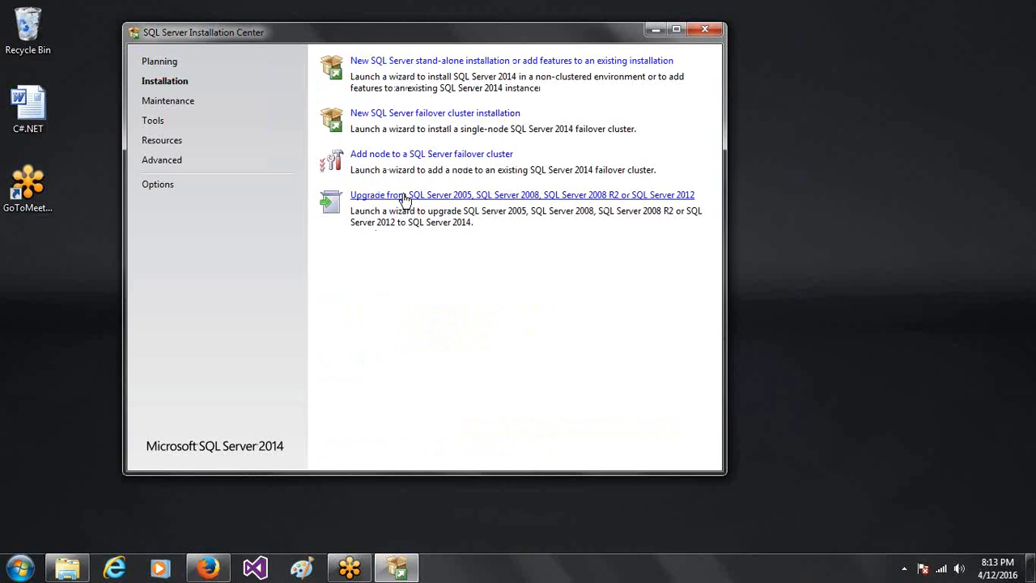
left_click(403, 78)
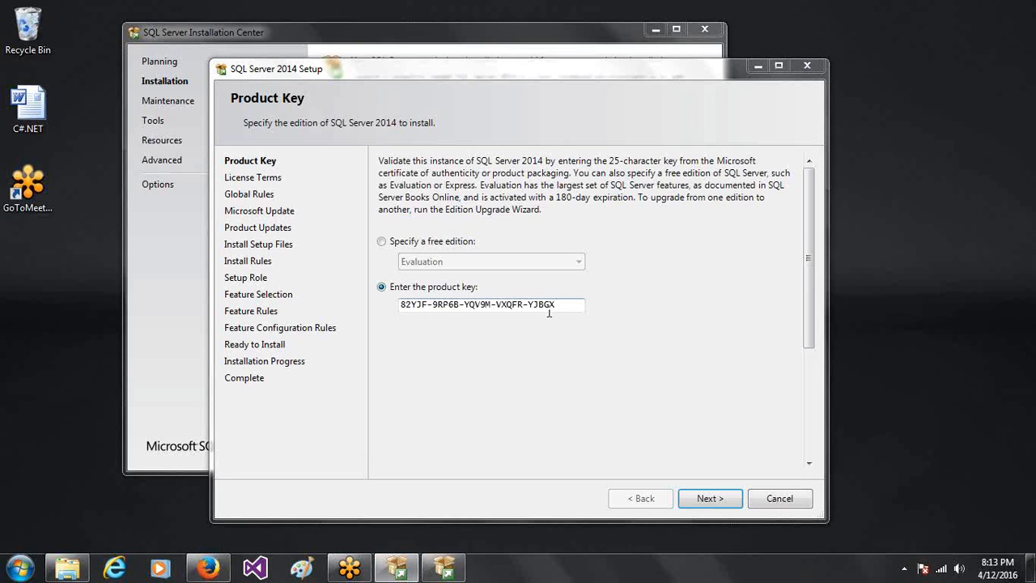
- Keep the entered product key, accept the license terms, and skip Microsoft Update
left_click(705, 499)
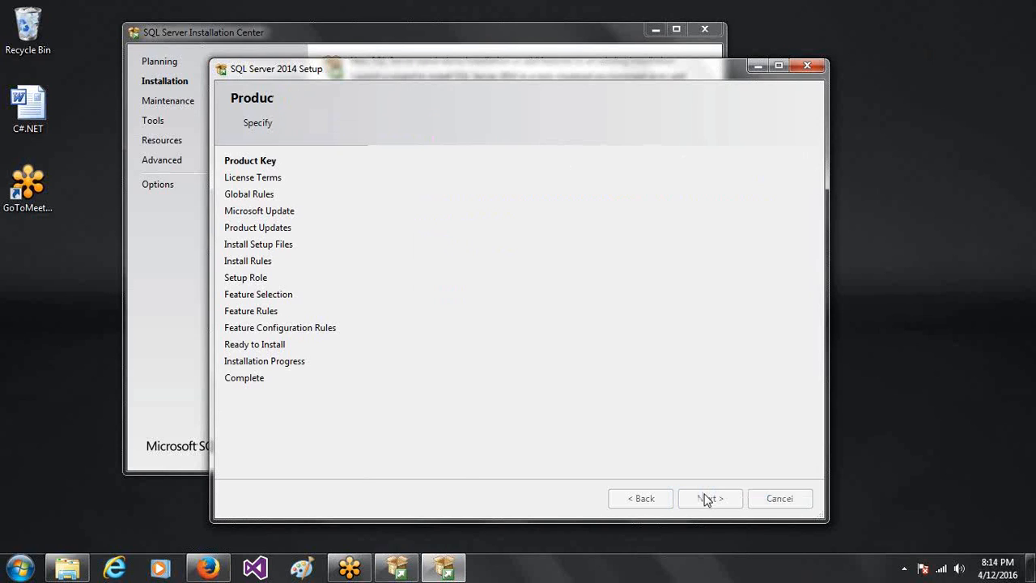
left_click(417, 353)
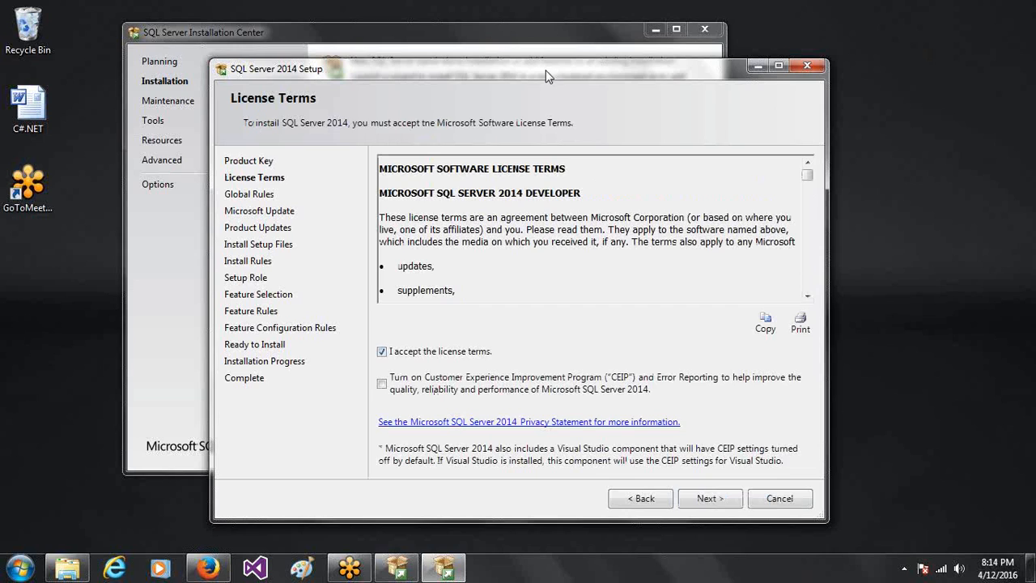
left_click_drag(548, 73, 485, 47)
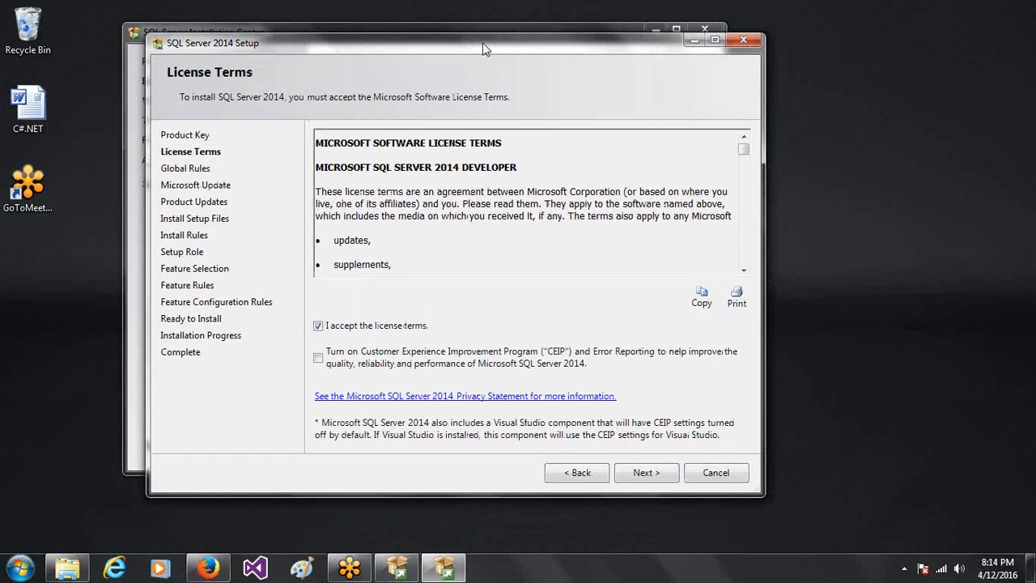
left_click(646, 473)
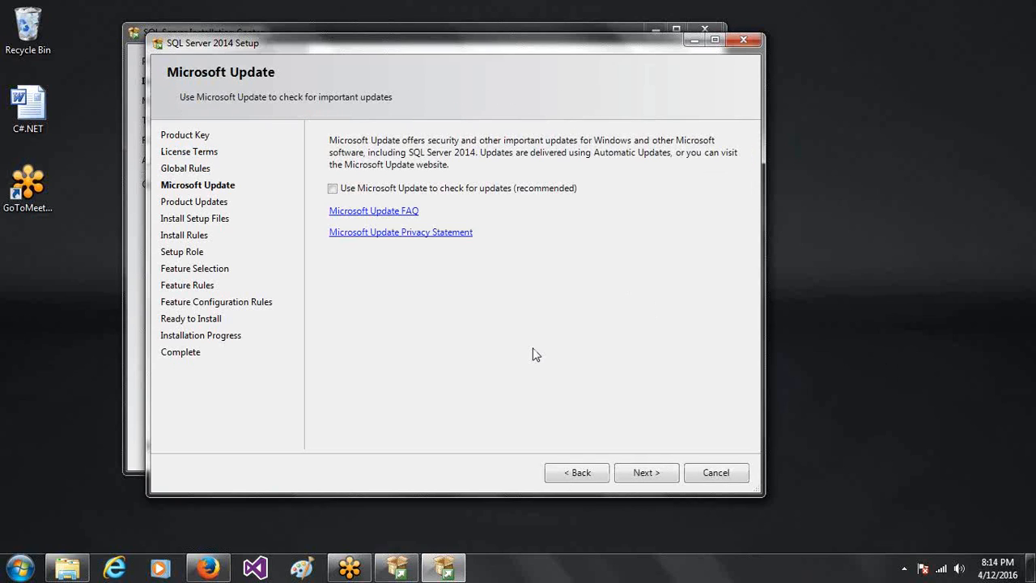
left_click(645, 475)
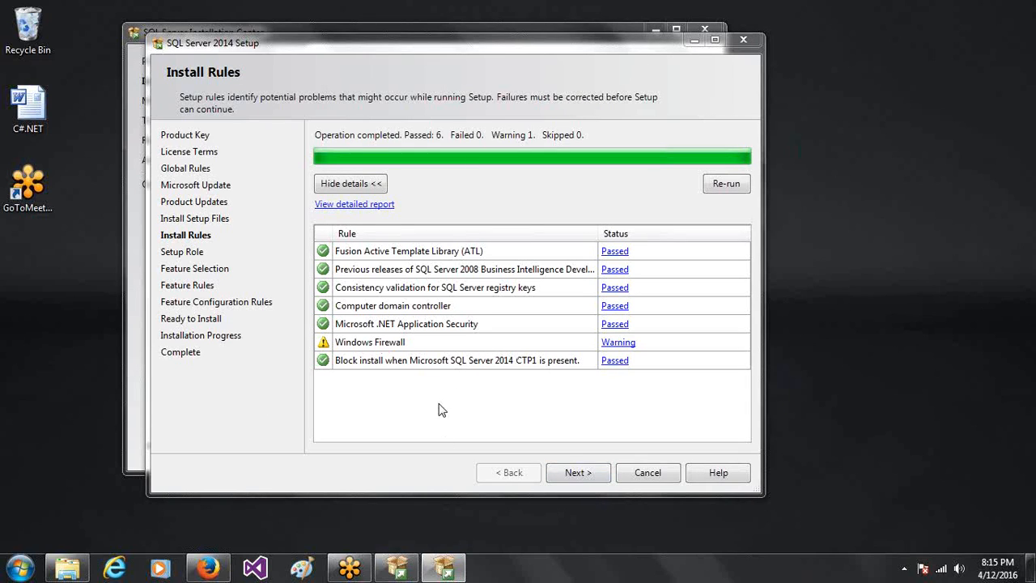
- Pass Install Rules and keep the SQL Server Feature Installation setup role
left_click(566, 478)
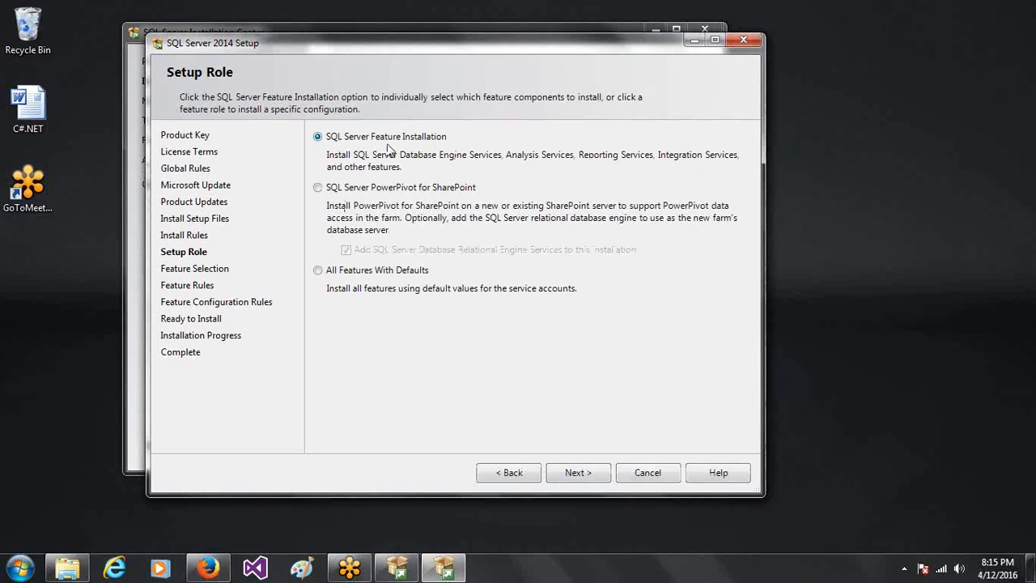
left_click(578, 473)
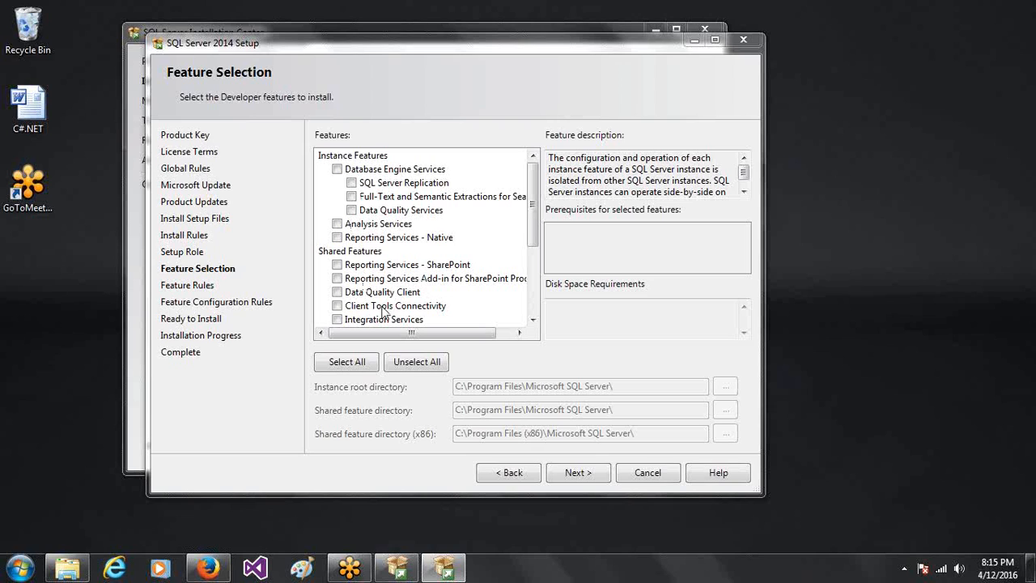
- Select all Developer features (6028 MB needed on C:) and proceed
left_click_drag(534, 209, 512, 248)
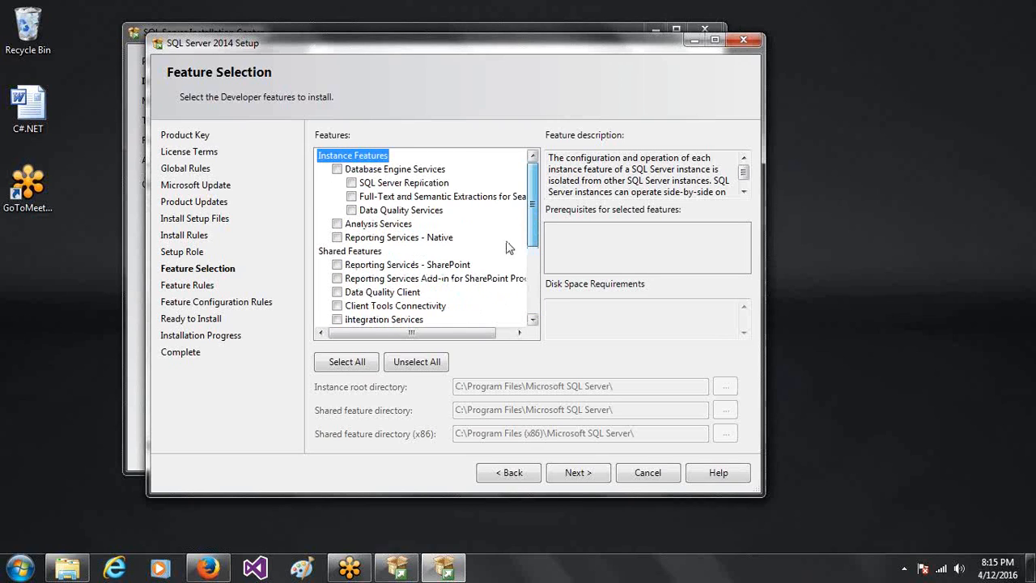
left_click(340, 364)
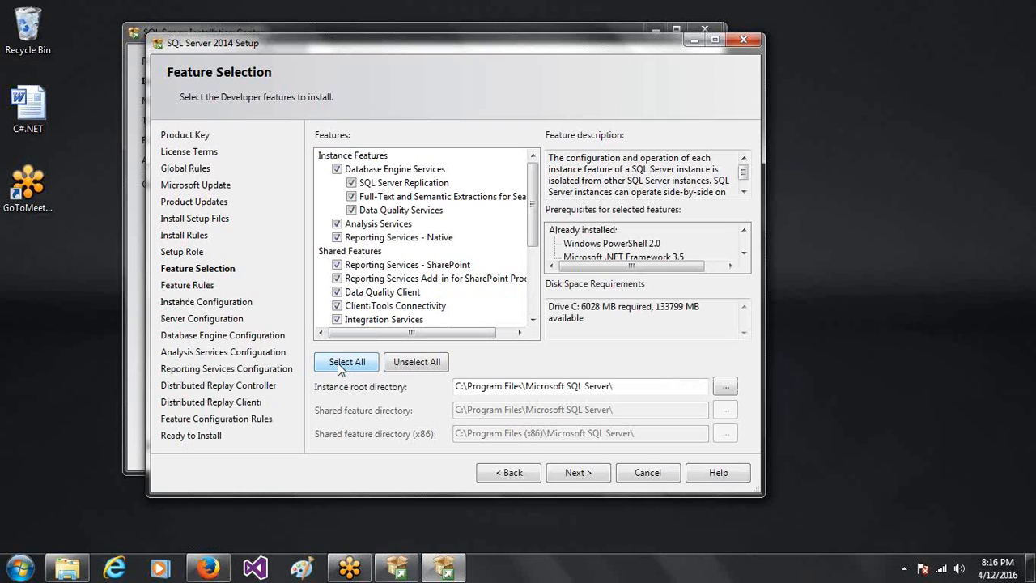
left_click(572, 475)
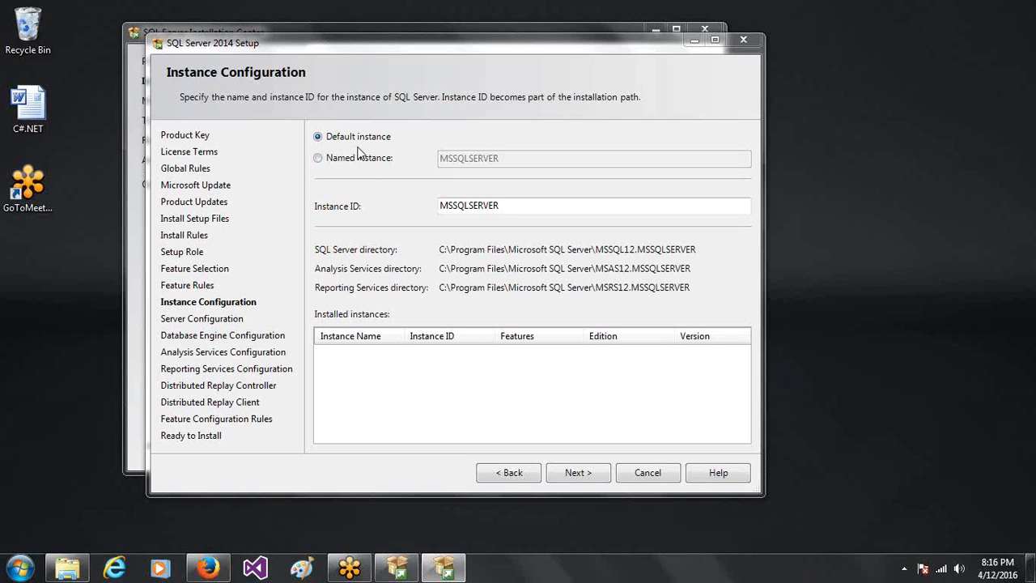
- Keep the default MSSQLSERVER instance and the default service accounts and startup types
left_click(574, 471)
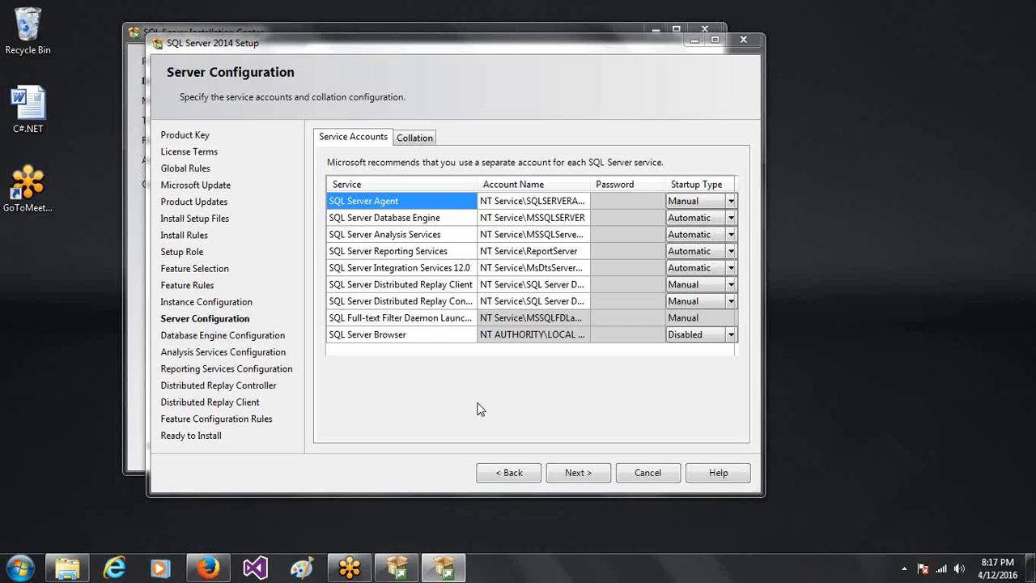
left_click(594, 474)
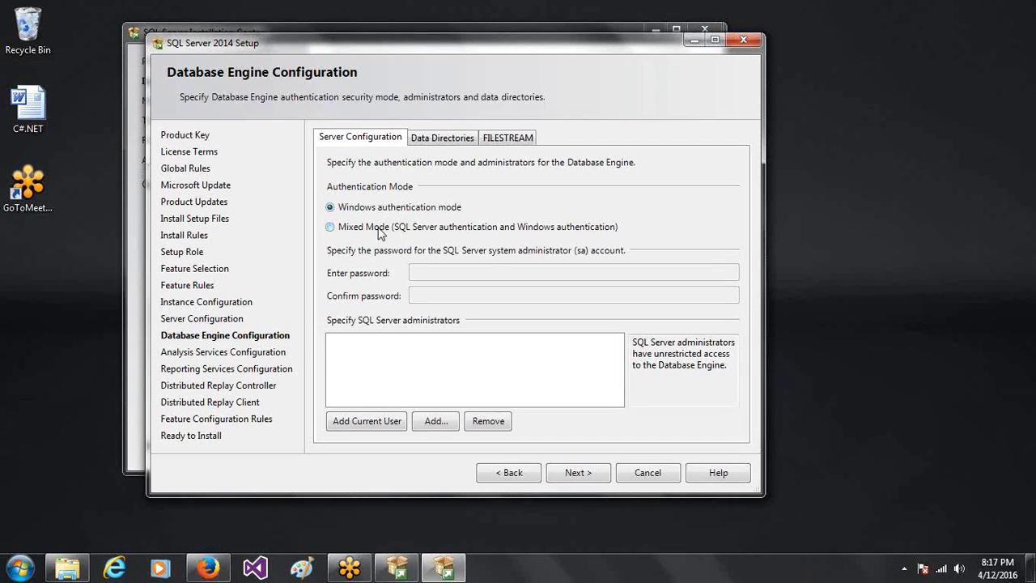
- Choose Mixed Mode, enter and confirm the sa password, and add the current user as administrator
left_click(381, 234)
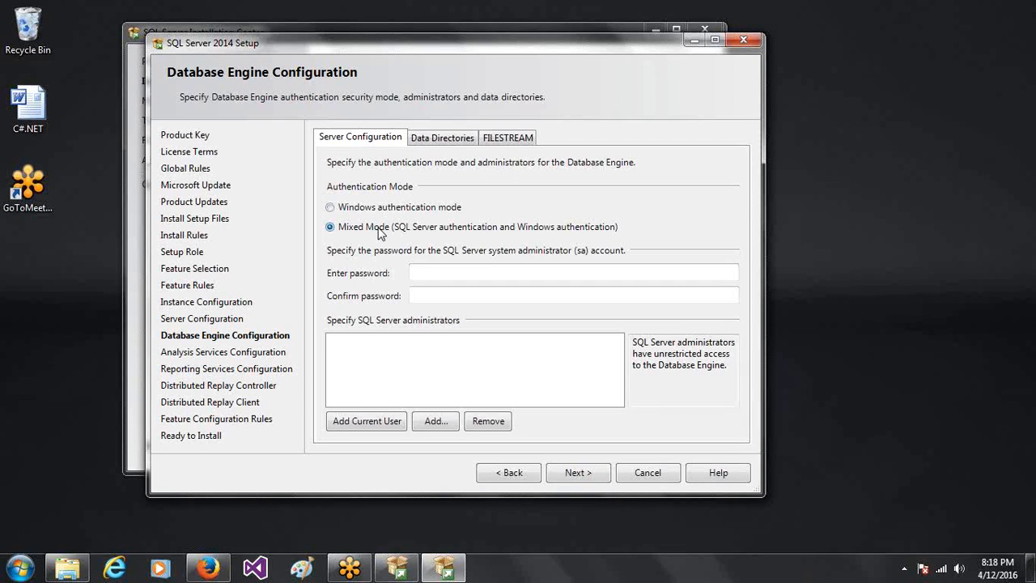
left_click(428, 273)
type("123")
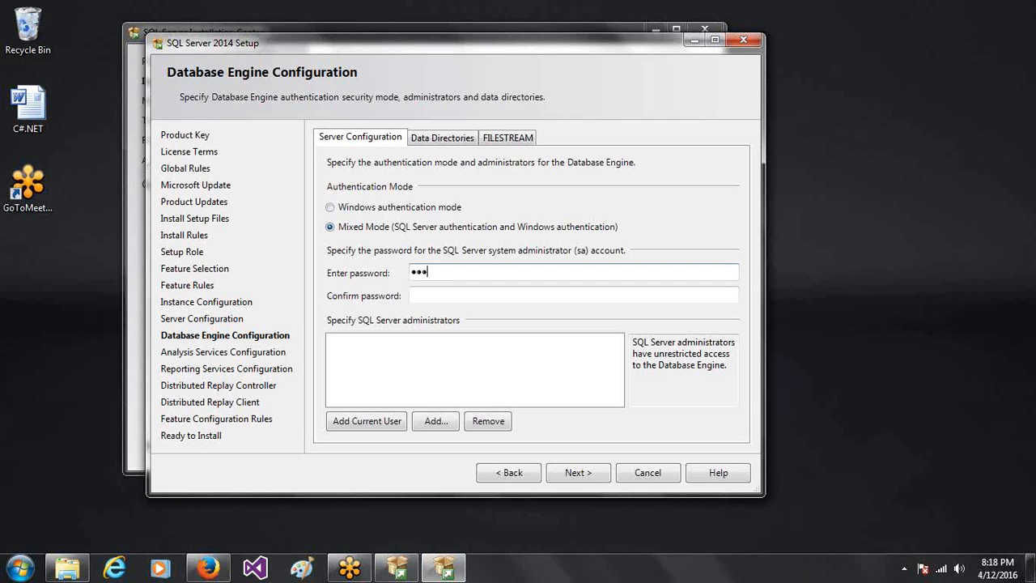
key("Tab")
type("123")
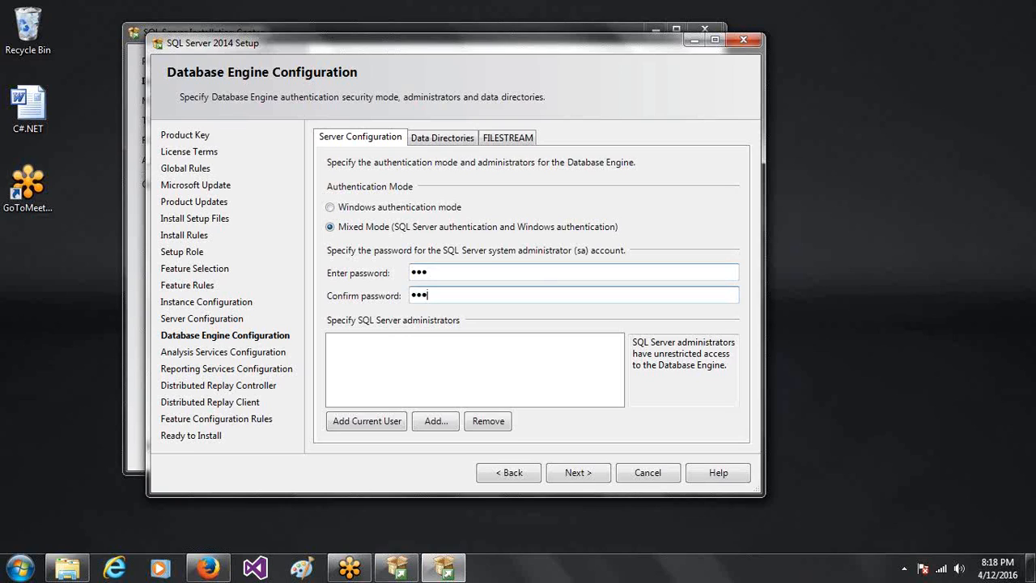
left_click(407, 367)
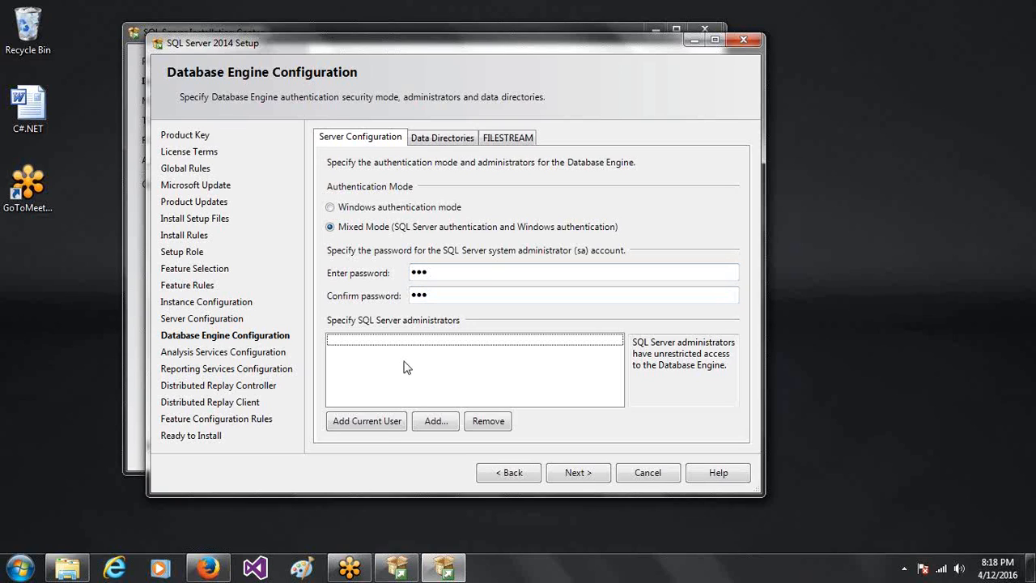
left_click(376, 423)
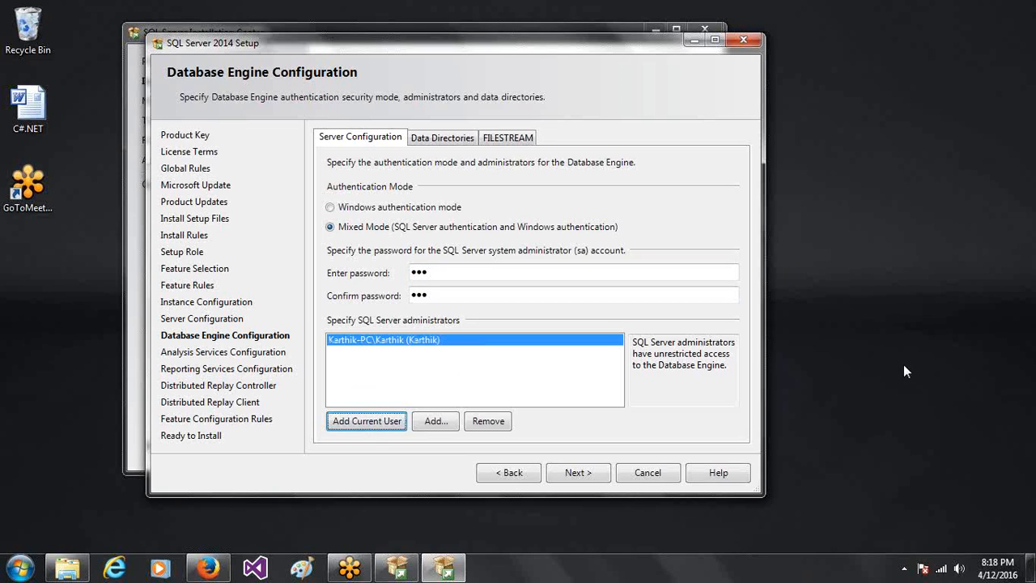
- Add the current user to Analysis Services and Distributed Replay Controller, keeping Reporting Services defaults
left_click(577, 473)
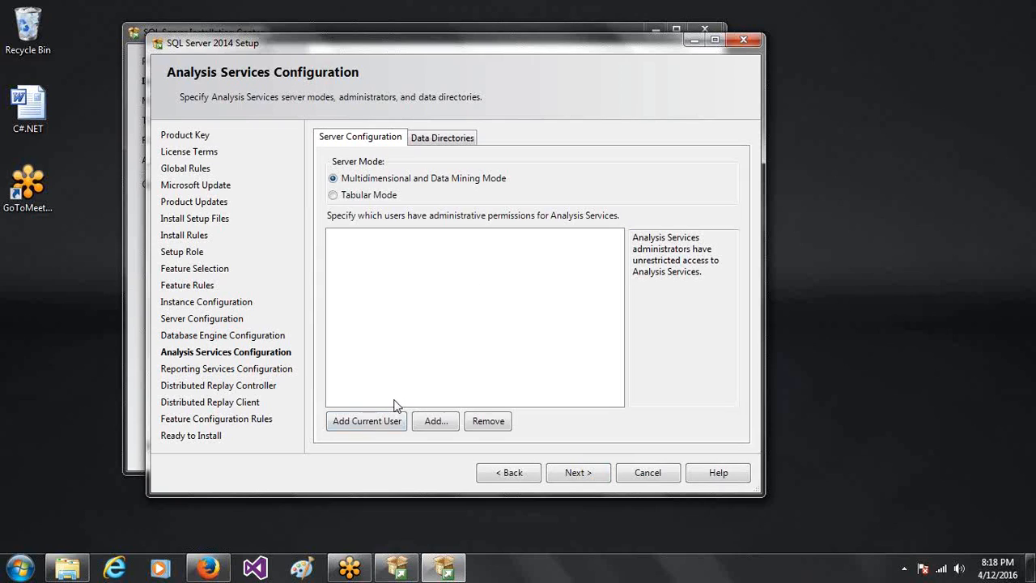
left_click(364, 427)
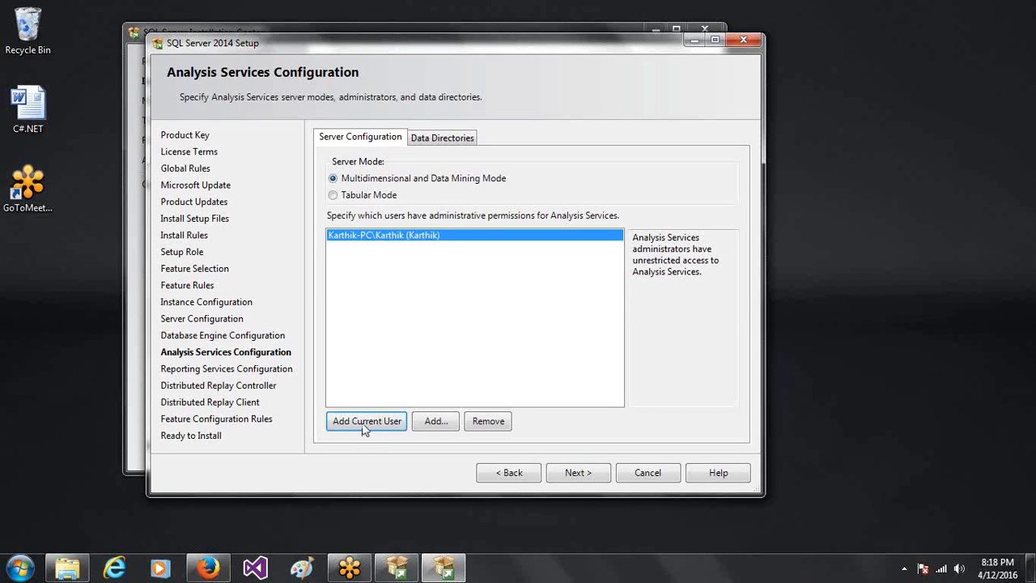
left_click(572, 472)
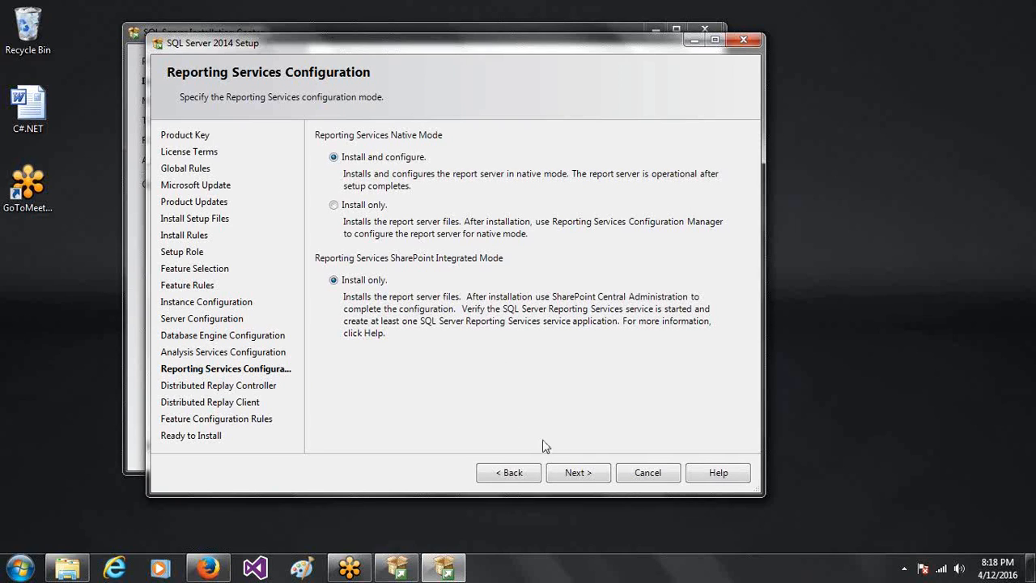
left_click(585, 475)
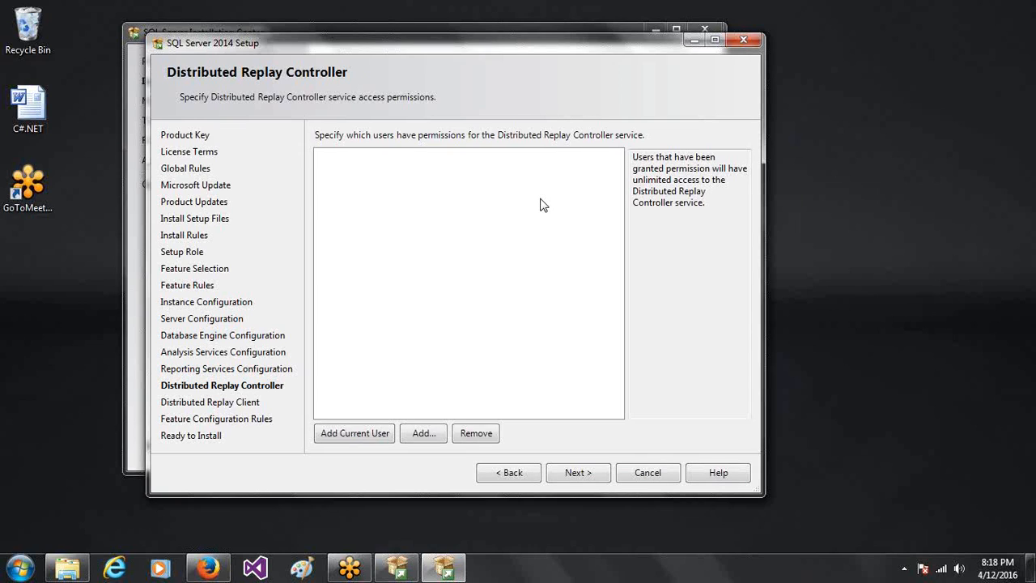
left_click(355, 434)
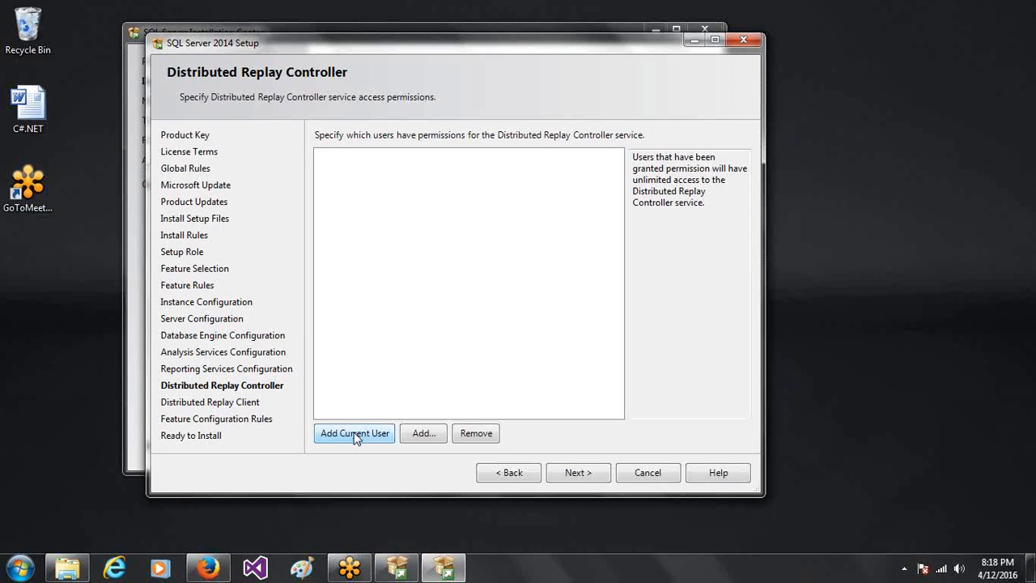
left_click(601, 479)
- Accept the Distributed Replay Client defaults and continue to Ready to Install
left_click(601, 478)
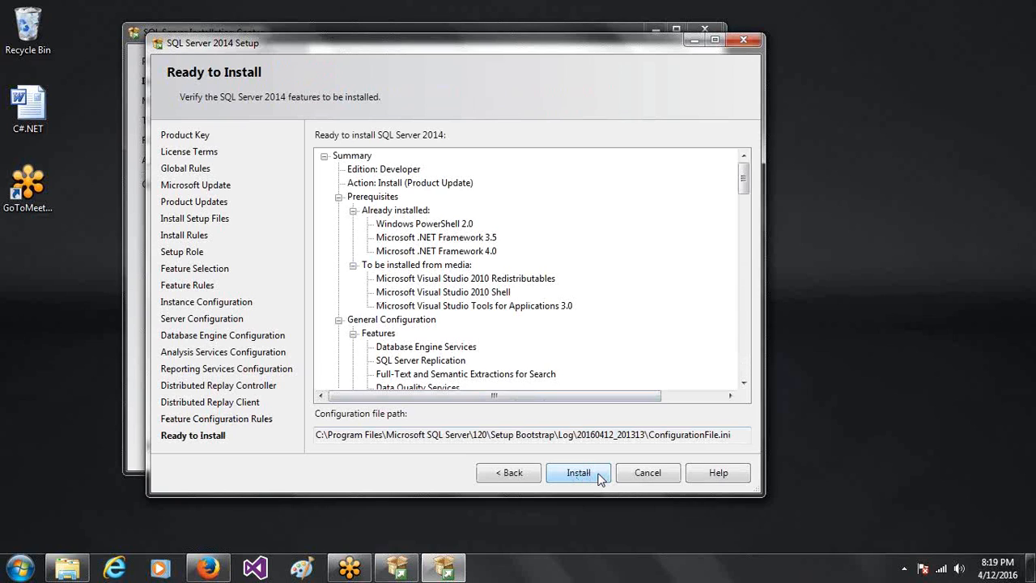
- Run the SQL Server 2014 Developer install, check every feature Succeeded, OK the restart notice, and exit setup
left_click(578, 472)
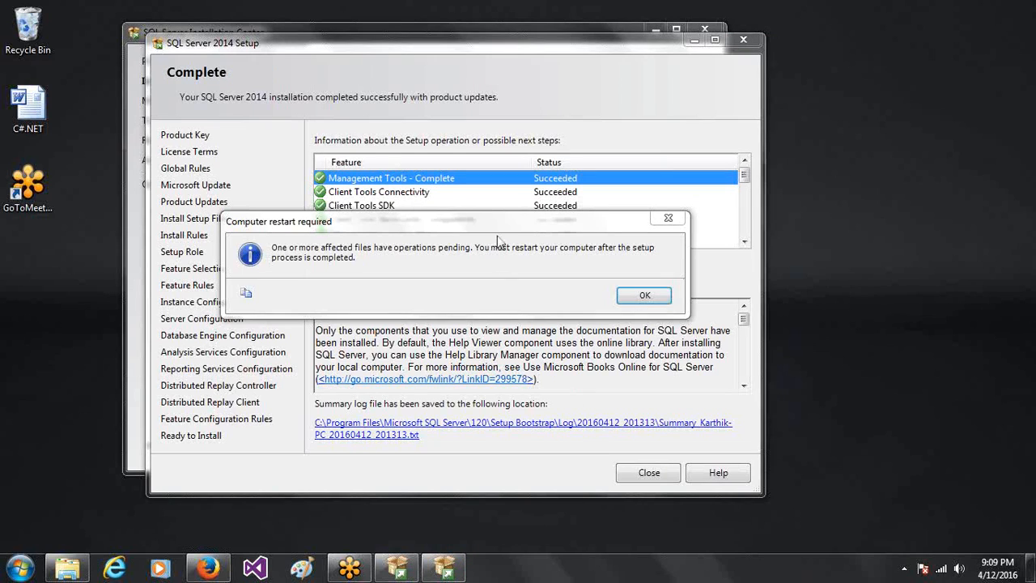
left_click_drag(497, 226, 495, 315)
left_click_drag(518, 256, 530, 222)
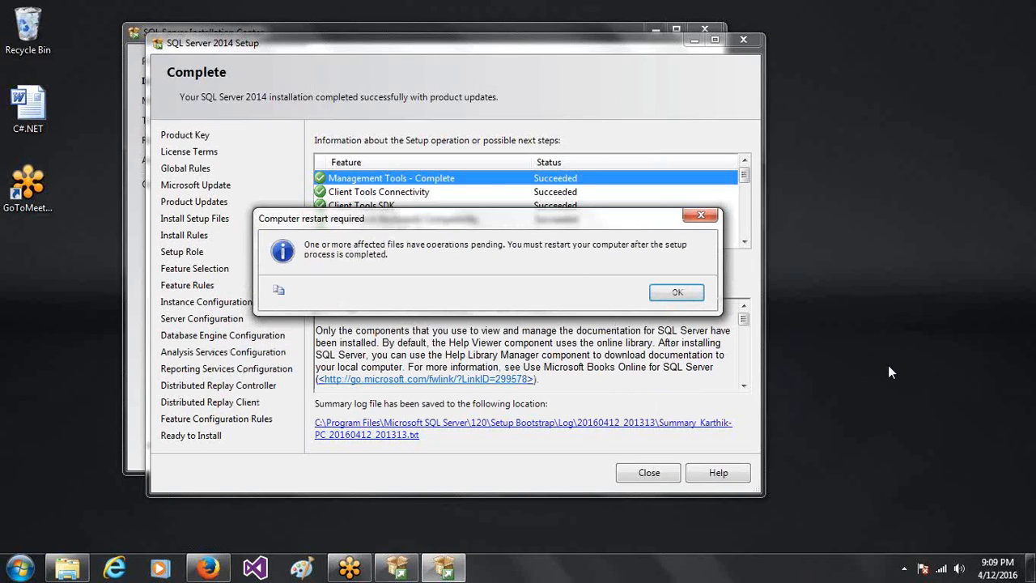
mouse_move(545, 217)
left_mouse_down()
mouse_move(551, 390)
mouse_move(554, 234)
left_mouse_up()
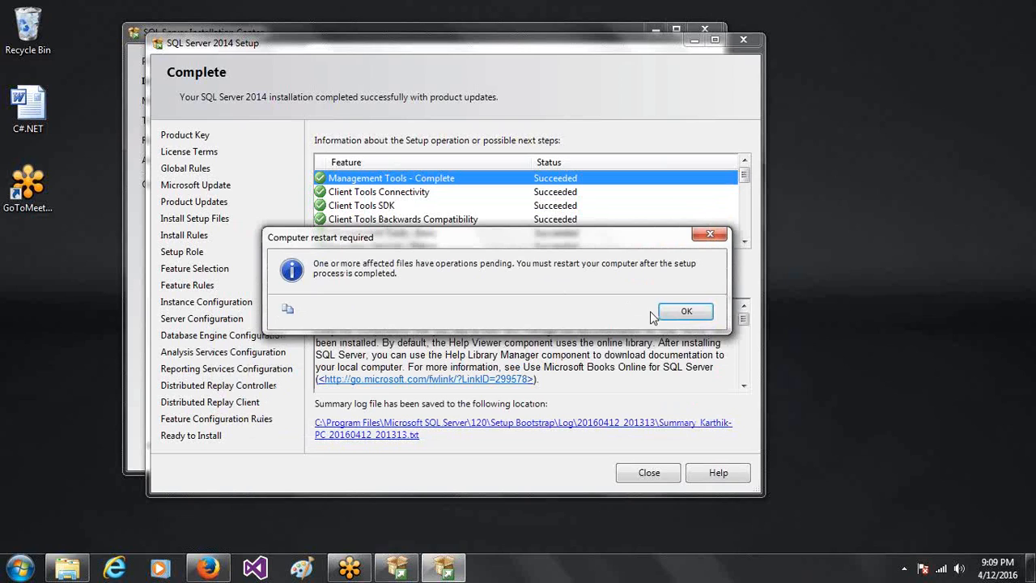
left_click_drag(555, 244, 793, 546)
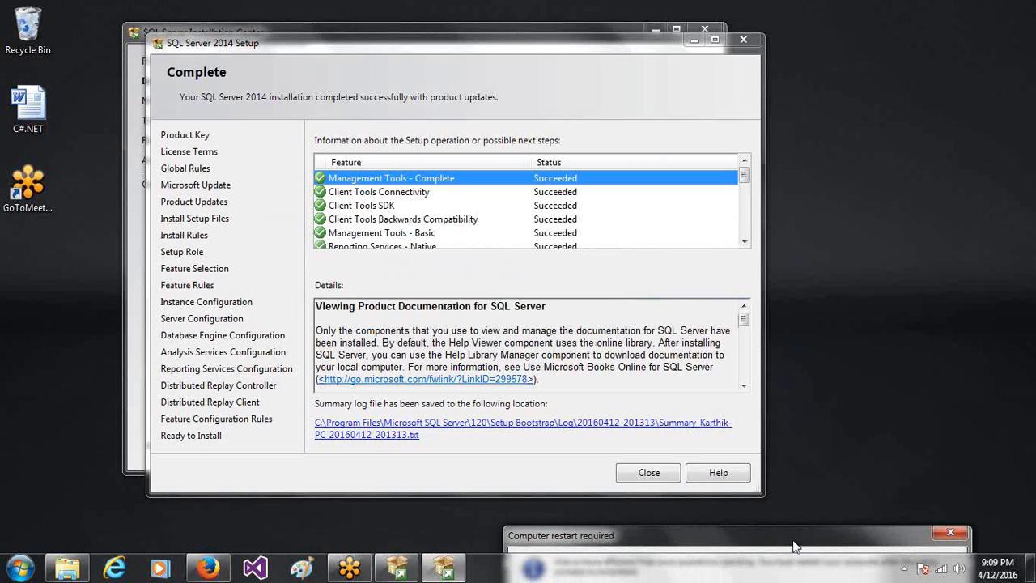
left_click_drag(793, 546, 599, 247)
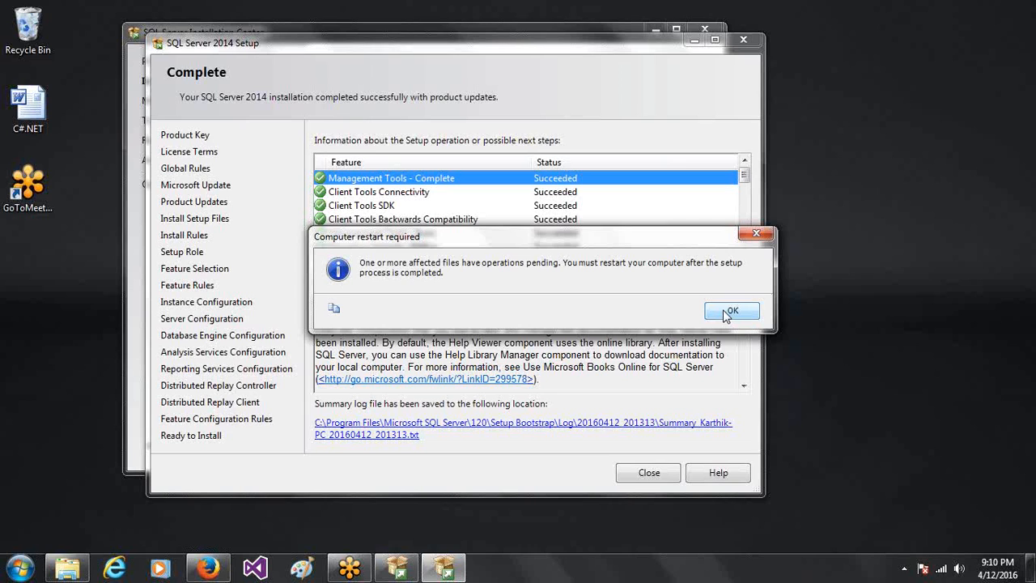
left_click(727, 313)
left_click(648, 475)
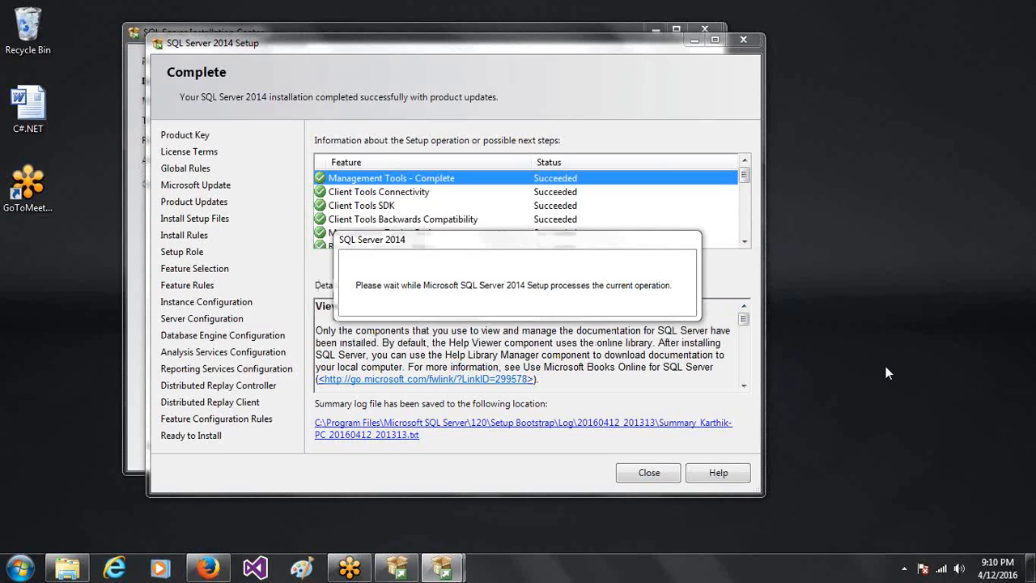